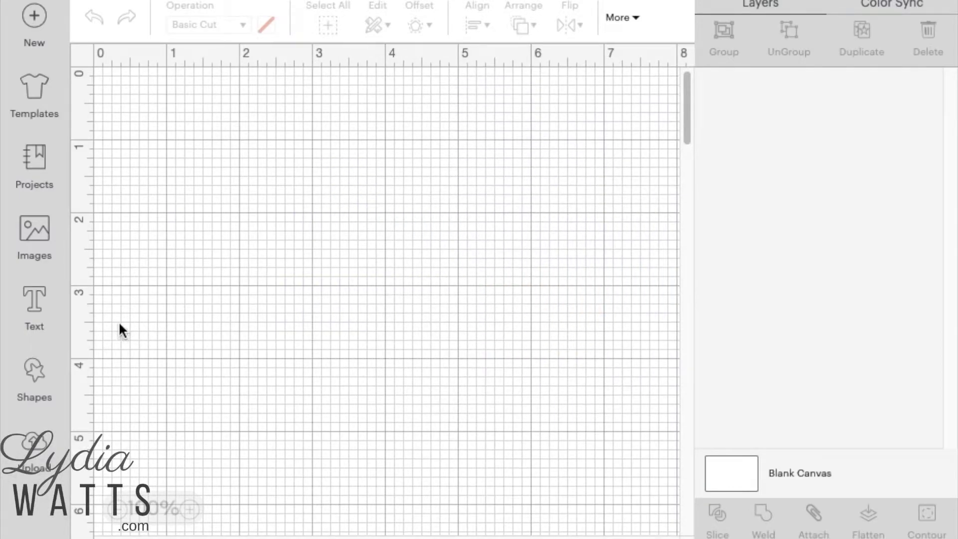
# Step: Add a text box and set its font to Baby Steps, with all fonts shown and filtered to Writing
pyautogui.click(35, 296)
pyautogui.click(197, 80)
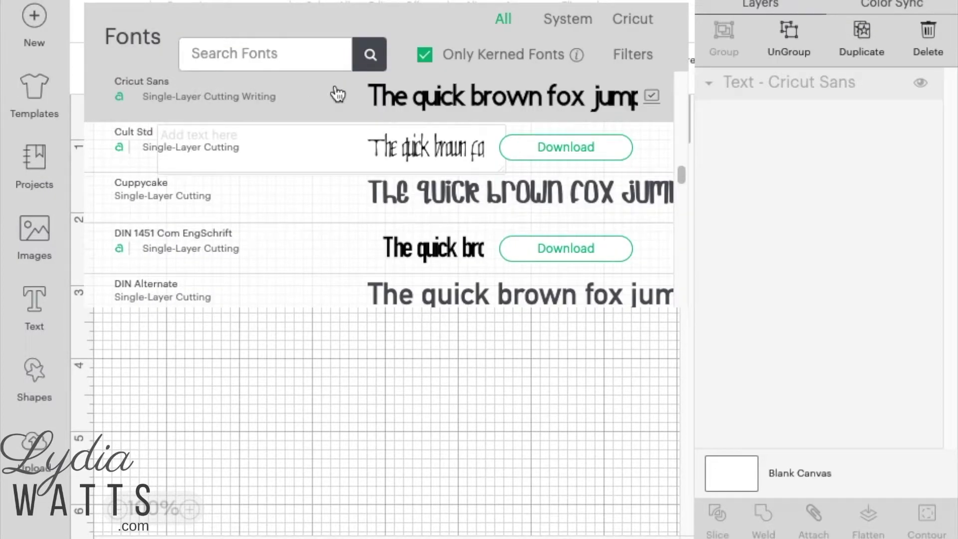
pyautogui.click(424, 54)
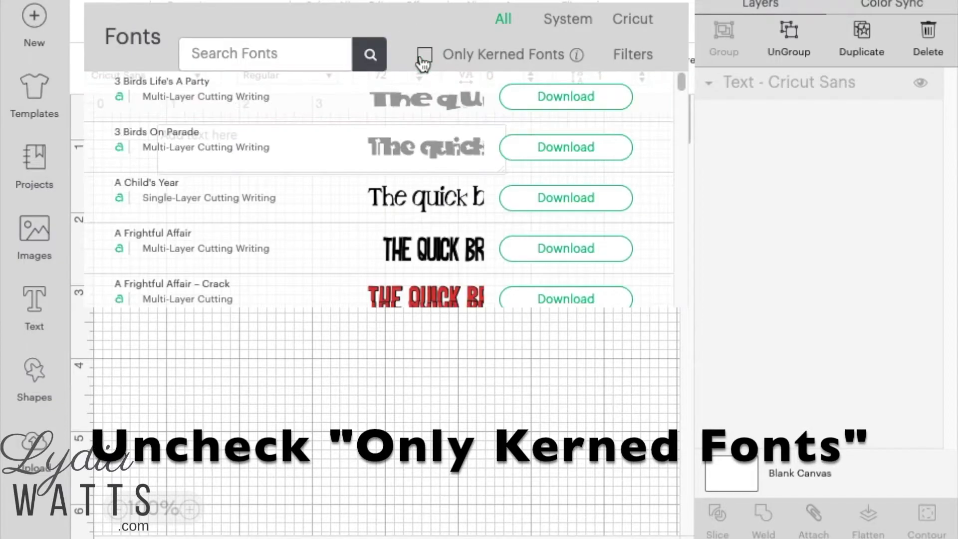
pyautogui.click(642, 64)
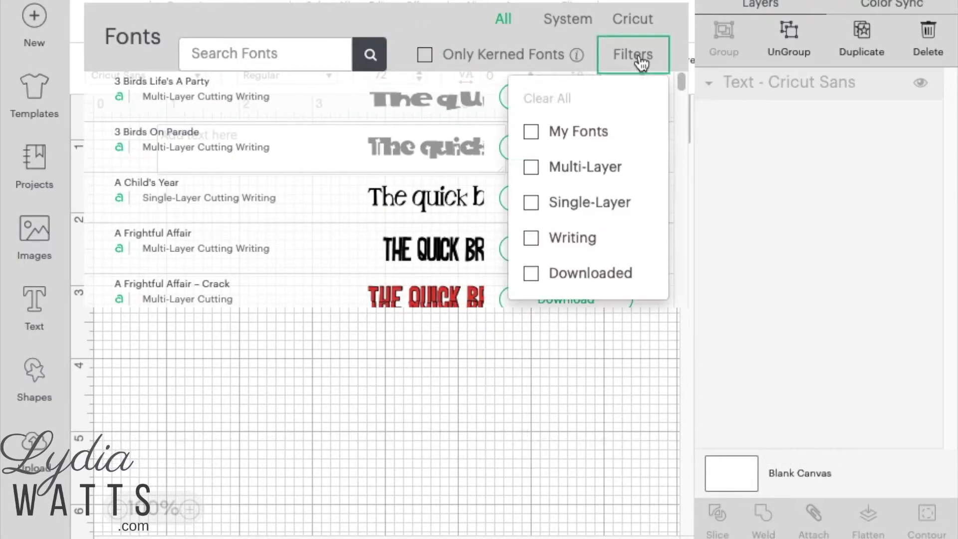
pyautogui.click(563, 242)
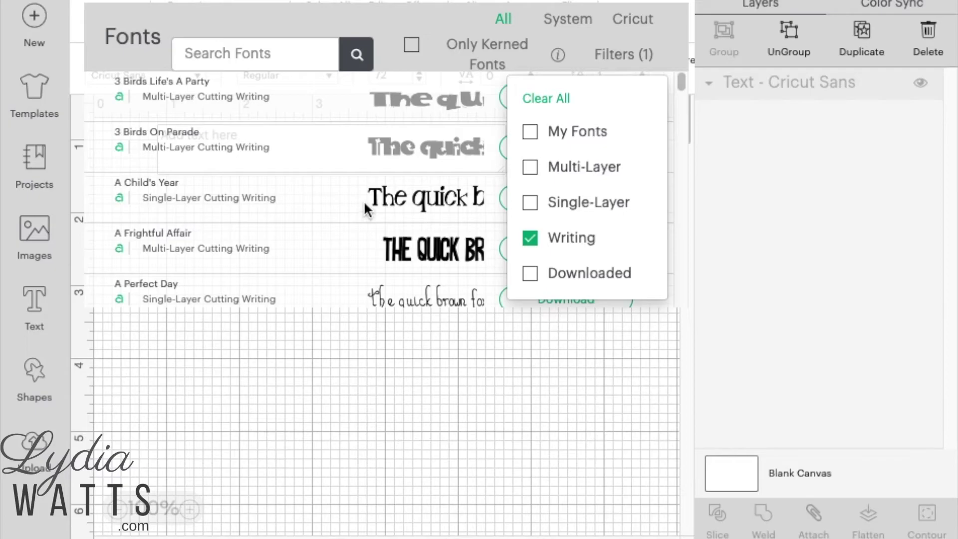
pyautogui.scroll(-15, 362, 208)
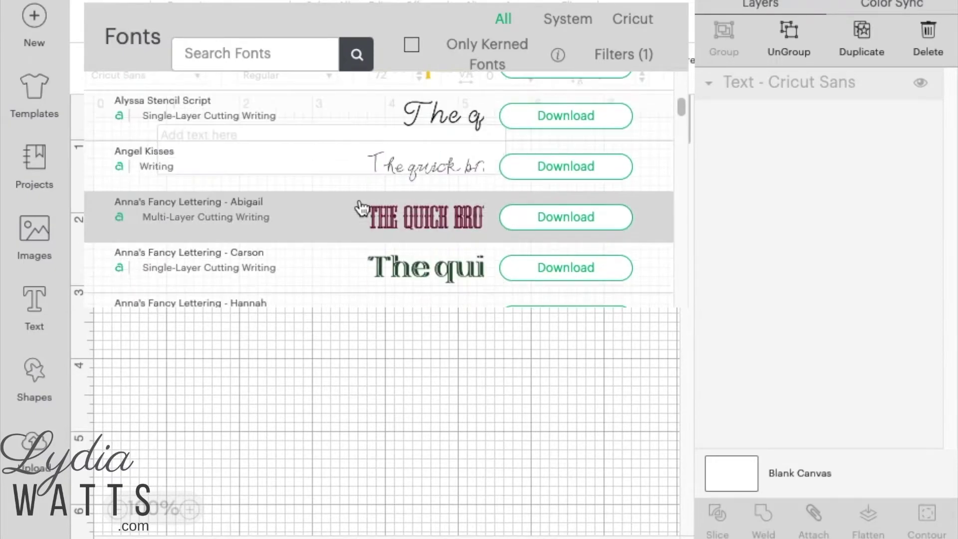
pyautogui.scroll(-8, 362, 208)
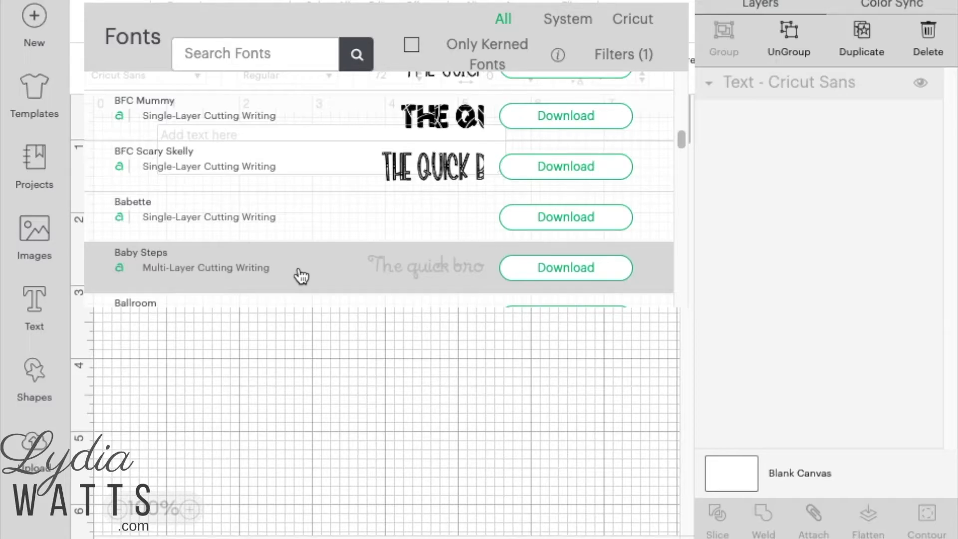
pyautogui.click(301, 276)
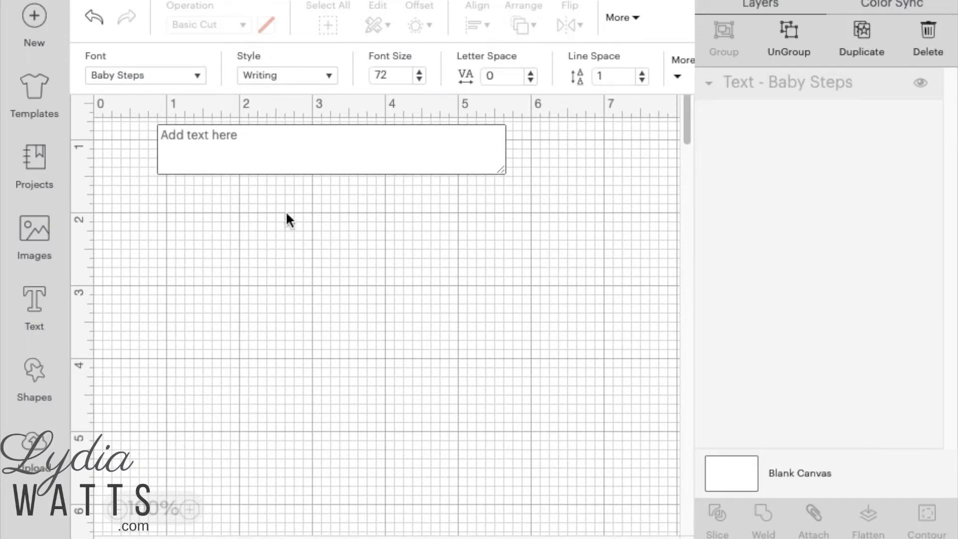
# Step: Type 'This is my text.' into the text box, fixing the mistyped capital T
pyautogui.click(260, 158)
pyautogui.write('This is my T')
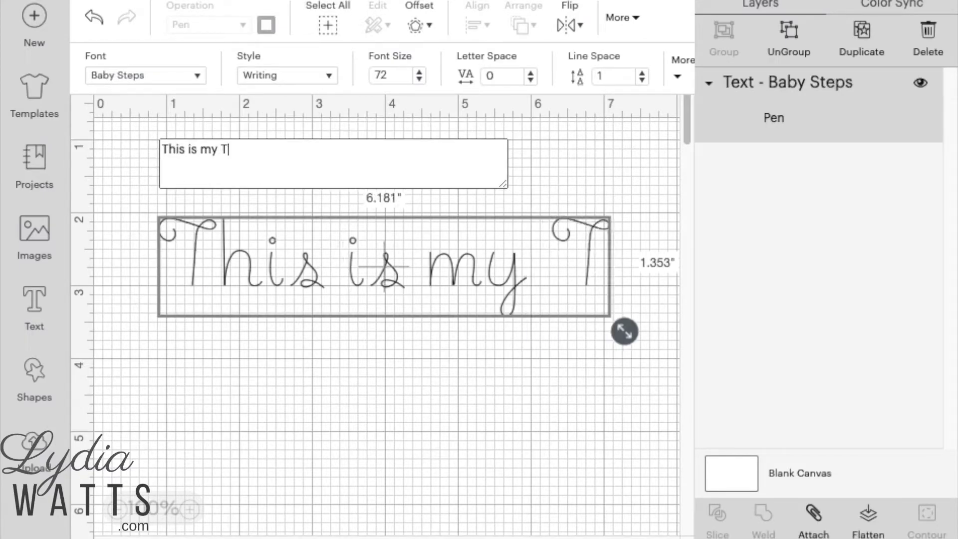
pyautogui.press('BackSpace')
pyautogui.write('t')
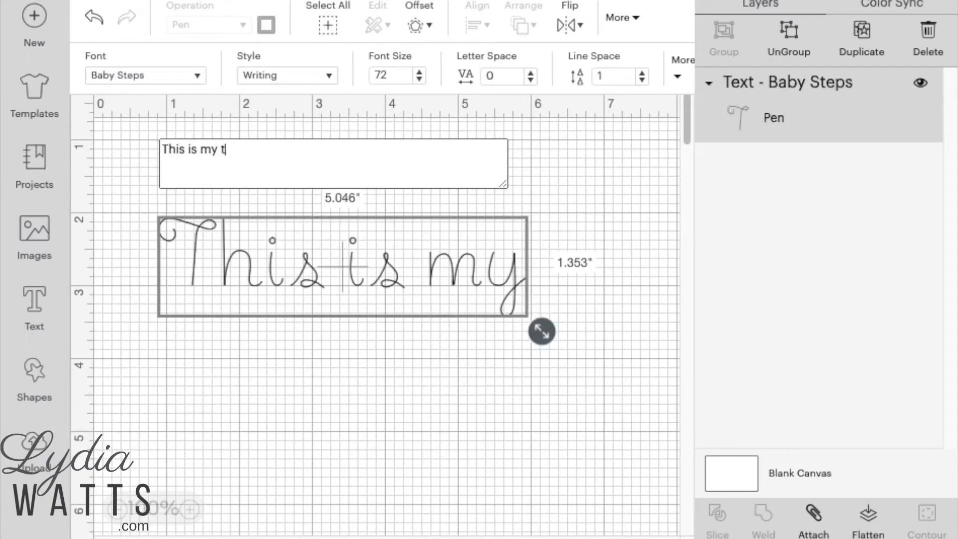
pyautogui.write('ext.')
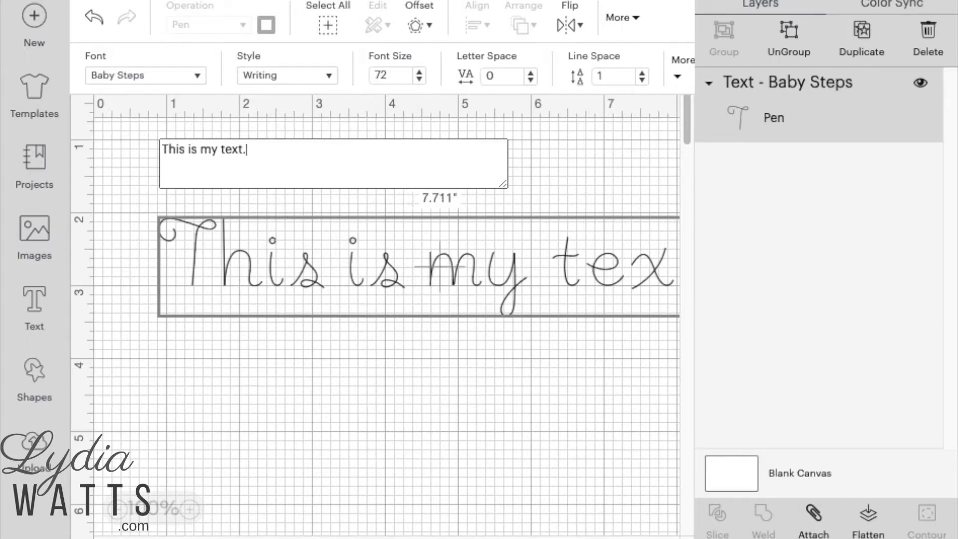
# Step: Shift the text slightly left and ungroup it into separate letters
pyautogui.click(285, 399)
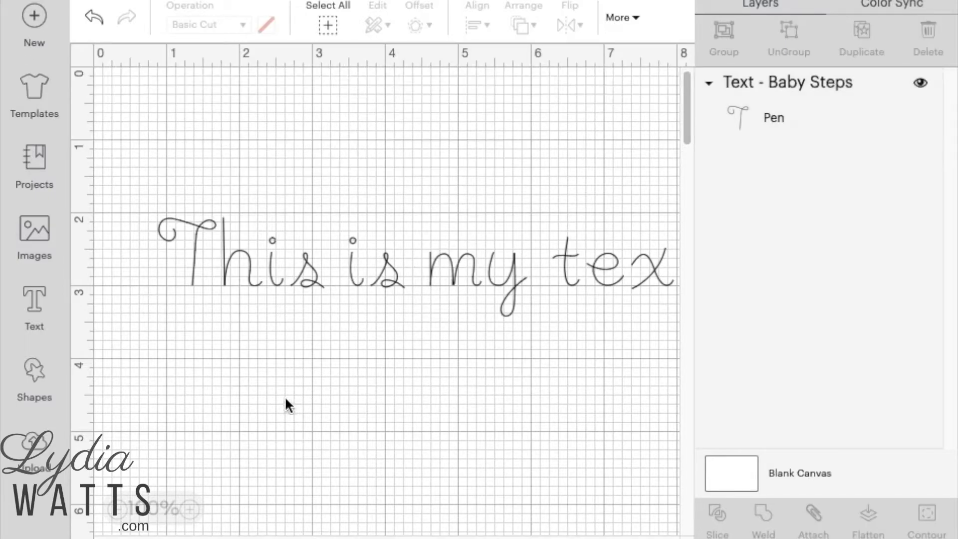
pyautogui.moveTo(280, 287); pyautogui.dragTo(233, 278)
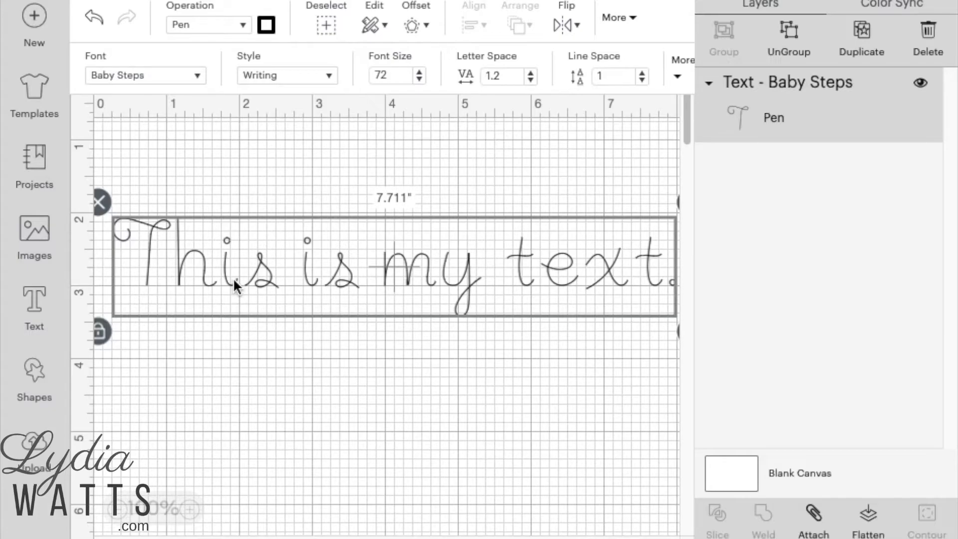
pyautogui.click(781, 56)
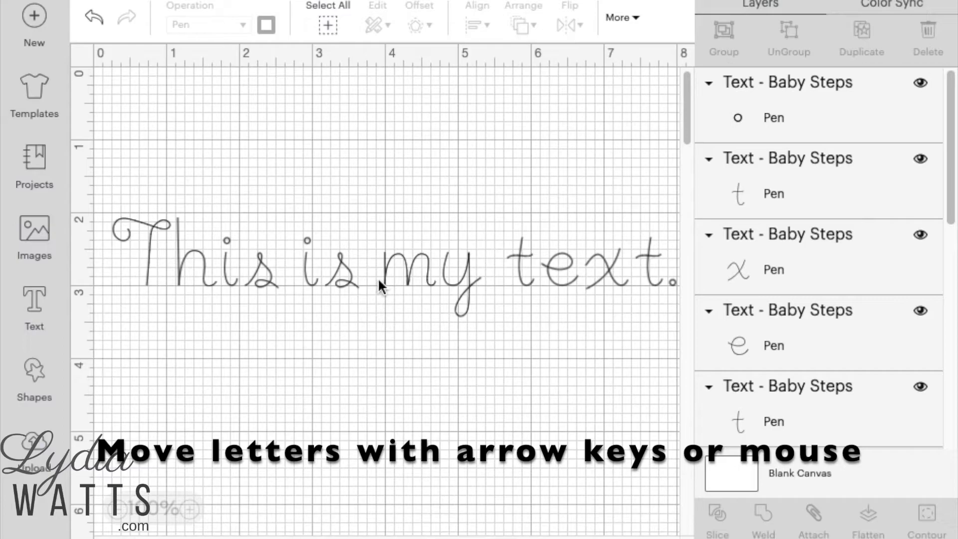
# Step: Slide the t, x, final t and period of 'text.' left to close the gaps
pyautogui.click(463, 269)
pyautogui.moveTo(518, 270); pyautogui.dragTo(500, 270)
pyautogui.moveTo(605, 269); pyautogui.dragTo(567, 272)
pyautogui.moveTo(649, 273); pyautogui.dragTo(597, 279)
pyautogui.moveTo(672, 282); pyautogui.dragTo(613, 279)
# Step: Move the i, h and T of 'This' right so the word joins up neatly
pyautogui.click(331, 274)
pyautogui.click(256, 273)
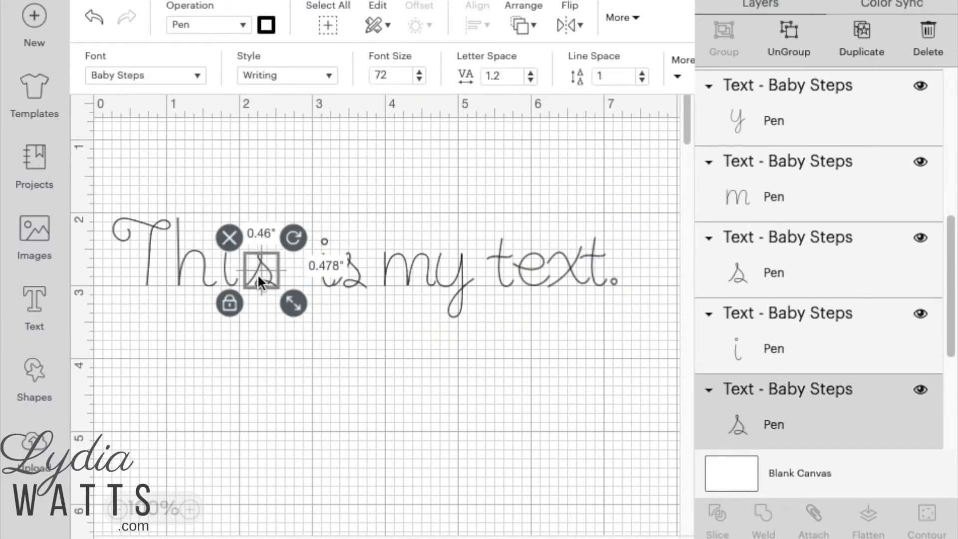
pyautogui.click(228, 269)
pyautogui.moveTo(228, 269); pyautogui.dragTo(263, 268)
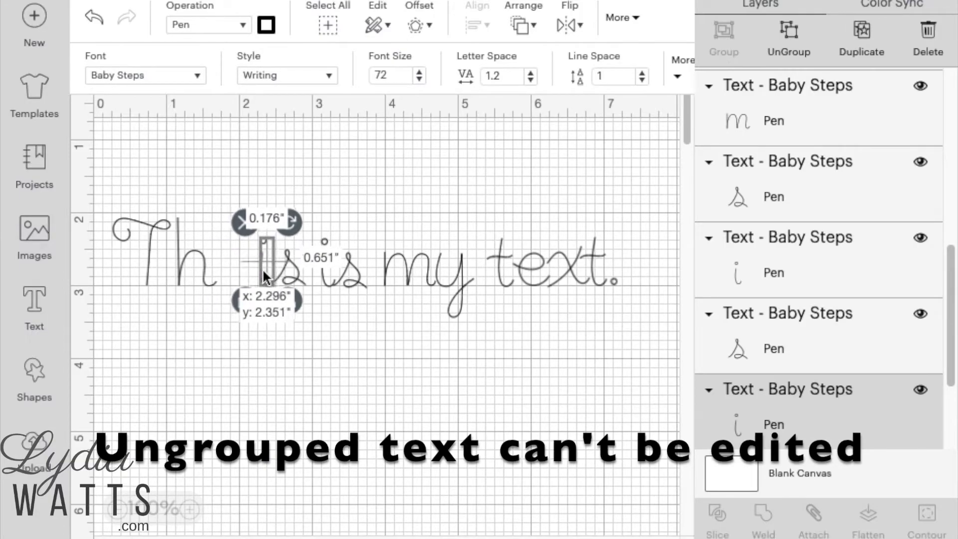
pyautogui.moveTo(200, 270); pyautogui.dragTo(250, 271)
pyautogui.click(141, 266)
pyautogui.moveTo(149, 265); pyautogui.dragTo(201, 268)
pyautogui.click(298, 330)
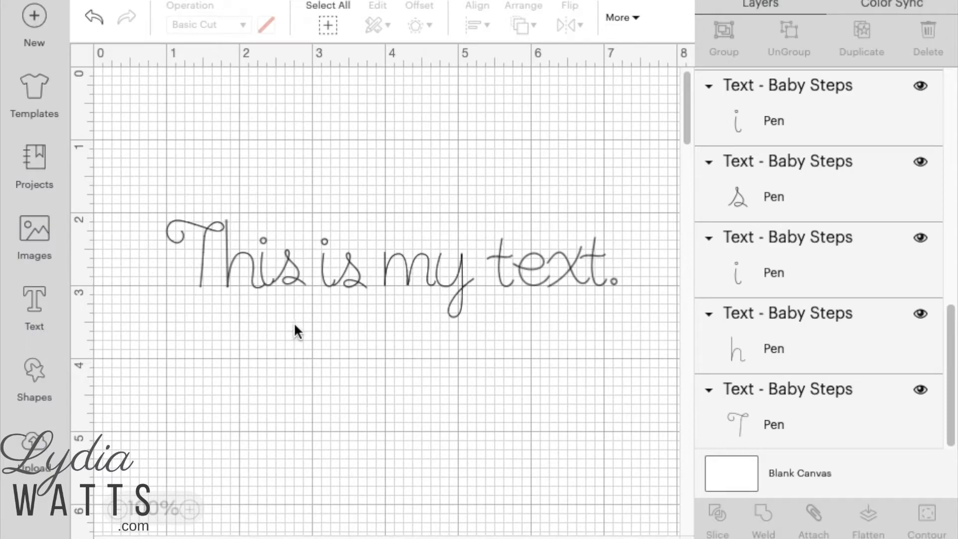
# Step: Try selecting the letters by marquee and by picking the ., t, x, e and t layers
pyautogui.moveTo(156, 196)
pyautogui.mouseDown()
pyautogui.moveTo(524, 340)
pyautogui.moveTo(638, 359)
pyautogui.mouseUp()
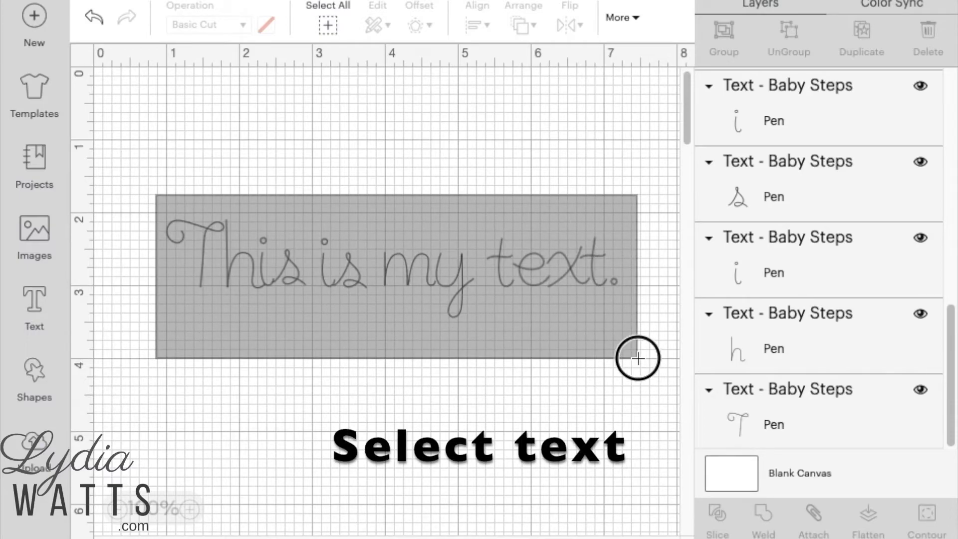
pyautogui.moveTo(637, 359); pyautogui.dragTo(637, 355)
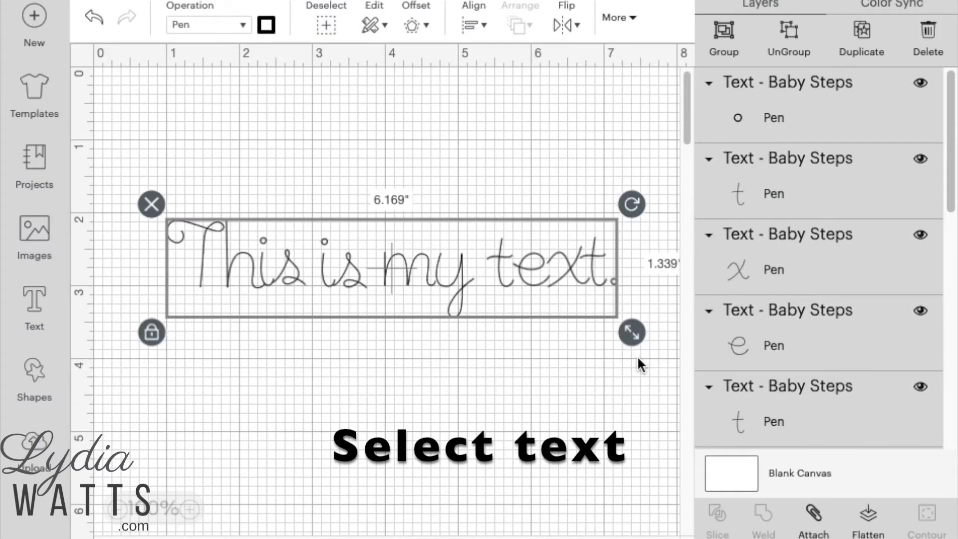
pyautogui.click(592, 388)
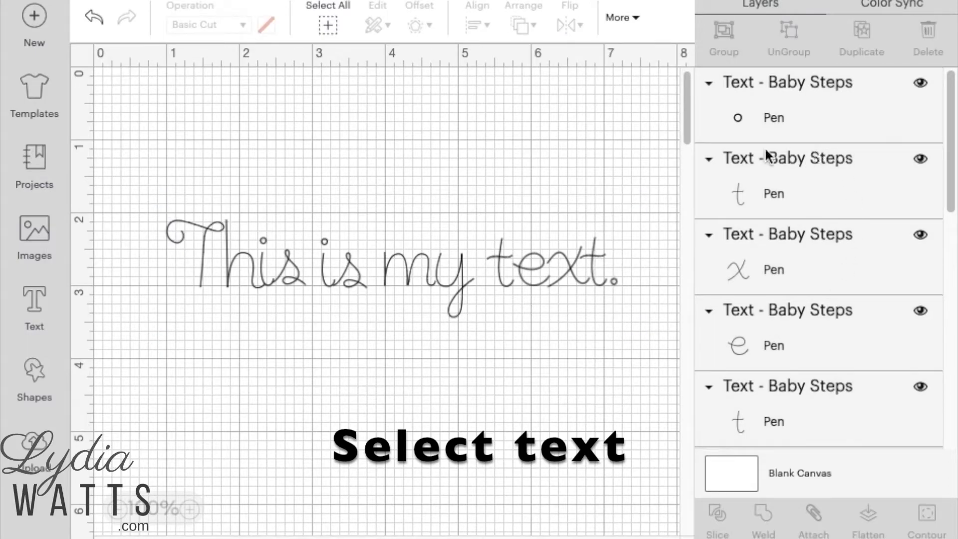
pyautogui.click(775, 118)
pyautogui.keyDown('shift'); pyautogui.click(771, 190); pyautogui.keyUp('shift')
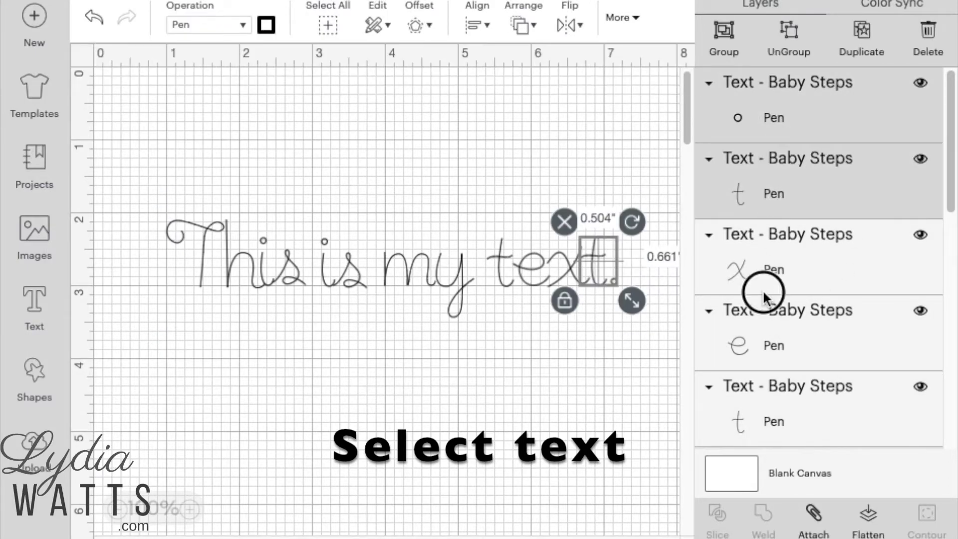
pyautogui.keyDown('shift'); pyautogui.click(762, 290); pyautogui.keyUp('shift')
pyautogui.keyDown('shift'); pyautogui.click(764, 368); pyautogui.keyUp('shift')
pyautogui.keyDown('shift'); pyautogui.click(764, 387); pyautogui.keyUp('shift')
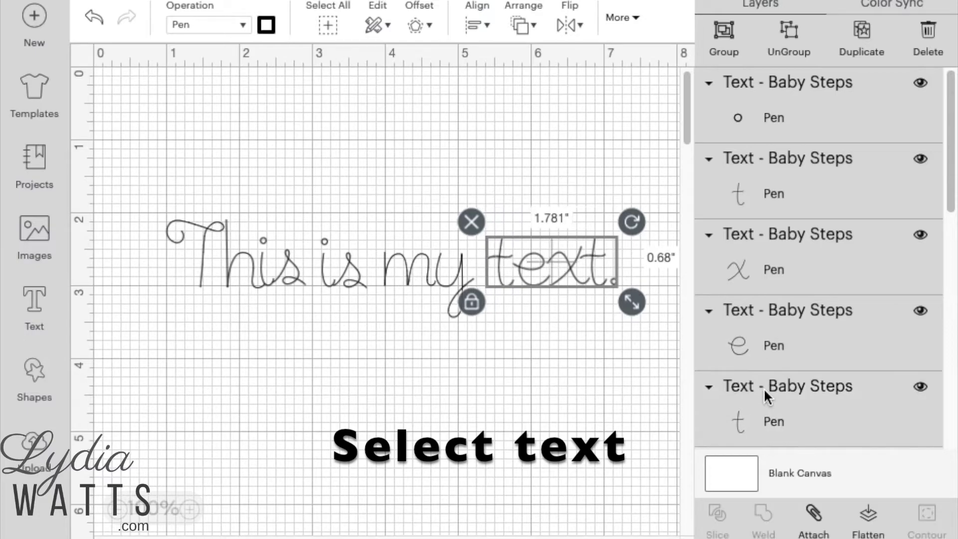
pyautogui.scroll(-5, 849, 355)
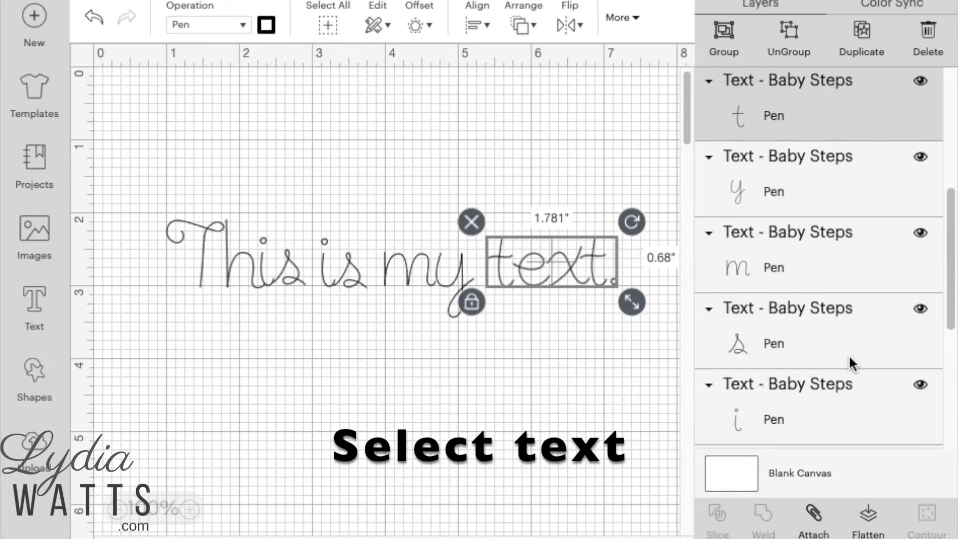
pyautogui.click(550, 388)
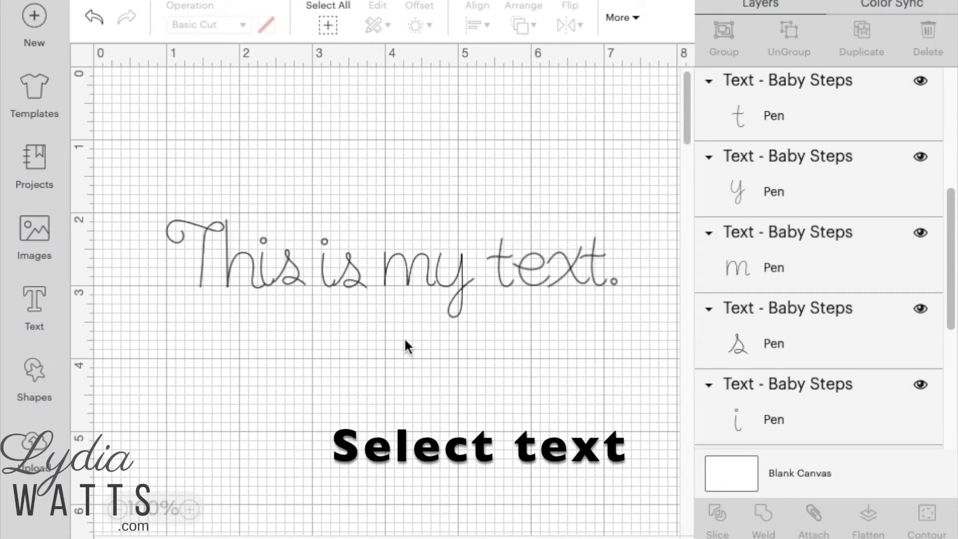
# Step: Select the whole phrase and group the letters into one 6.169" × 1.339" design
pyautogui.click(365, 278)
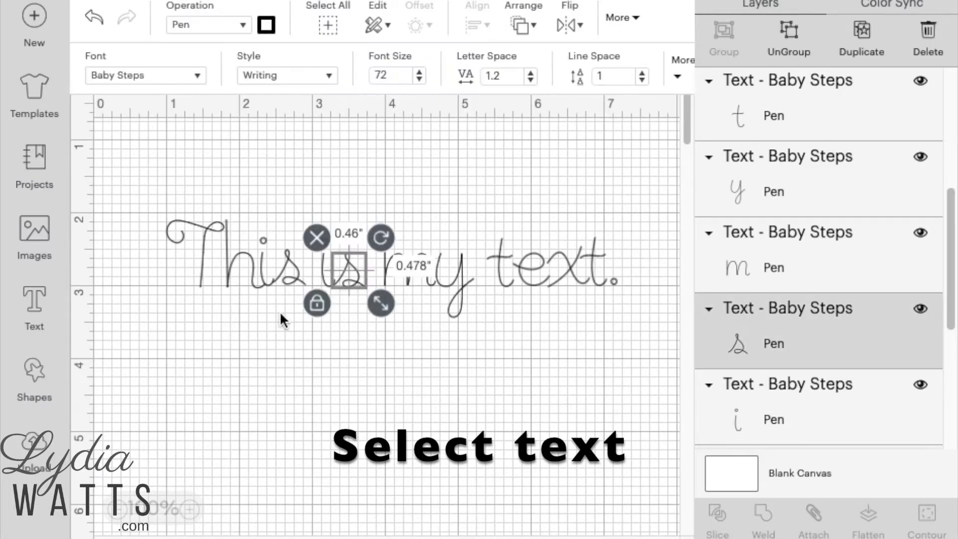
pyautogui.click(502, 357)
pyautogui.click(436, 281)
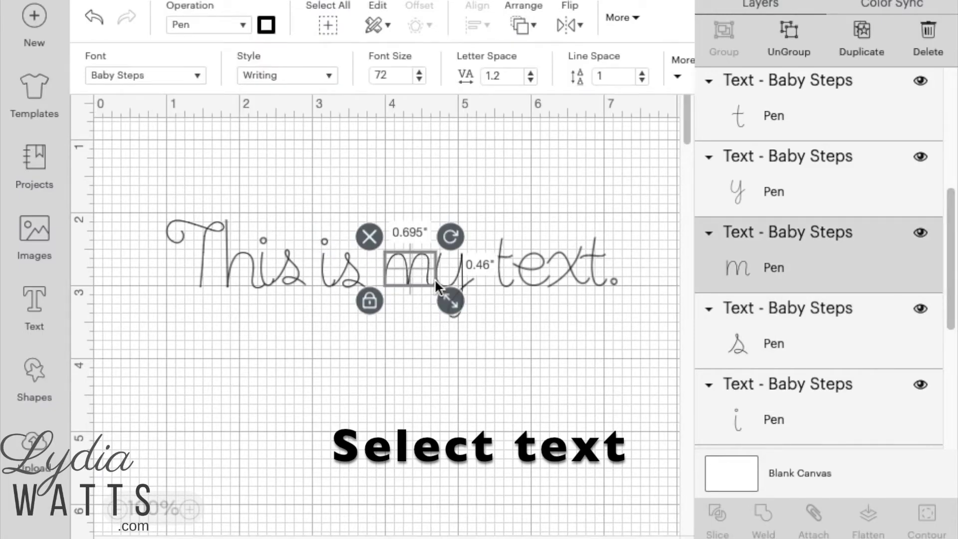
pyautogui.click(328, 25)
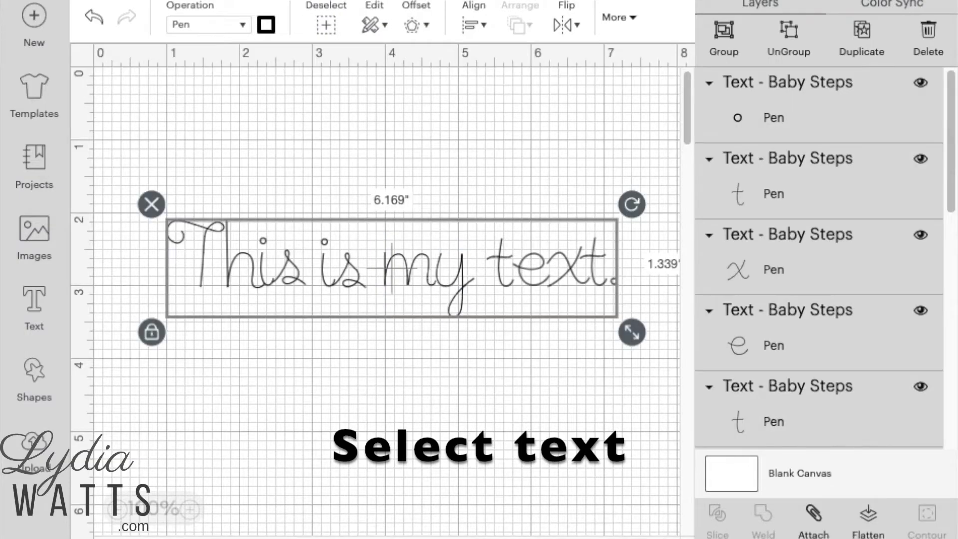
pyautogui.click(724, 37)
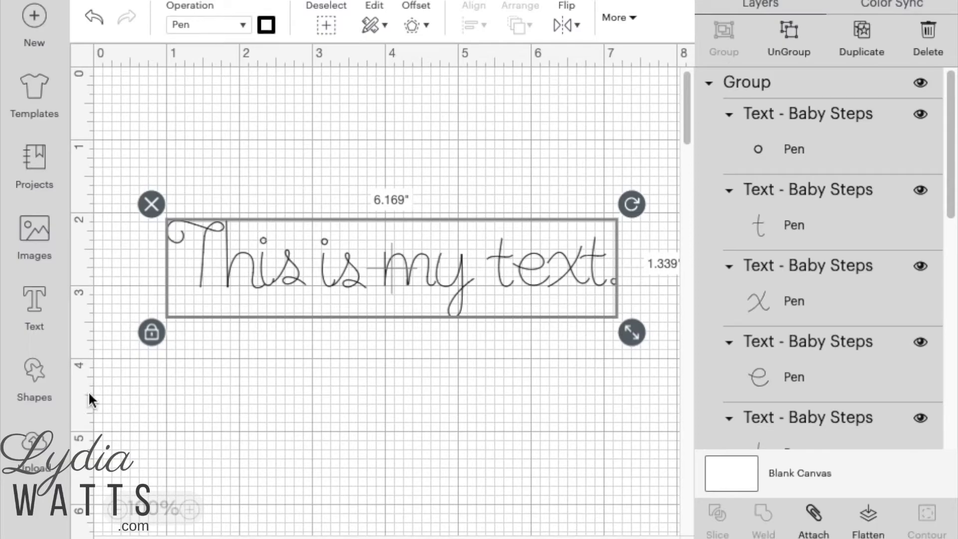
# Step: Add a yellow square from Shapes and move it lower on the canvas
pyautogui.click(46, 393)
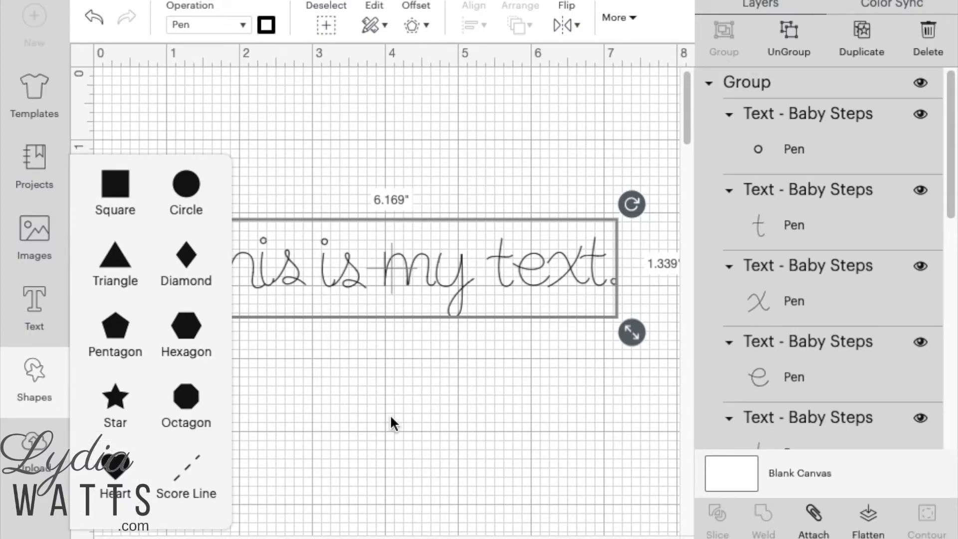
pyautogui.click(116, 184)
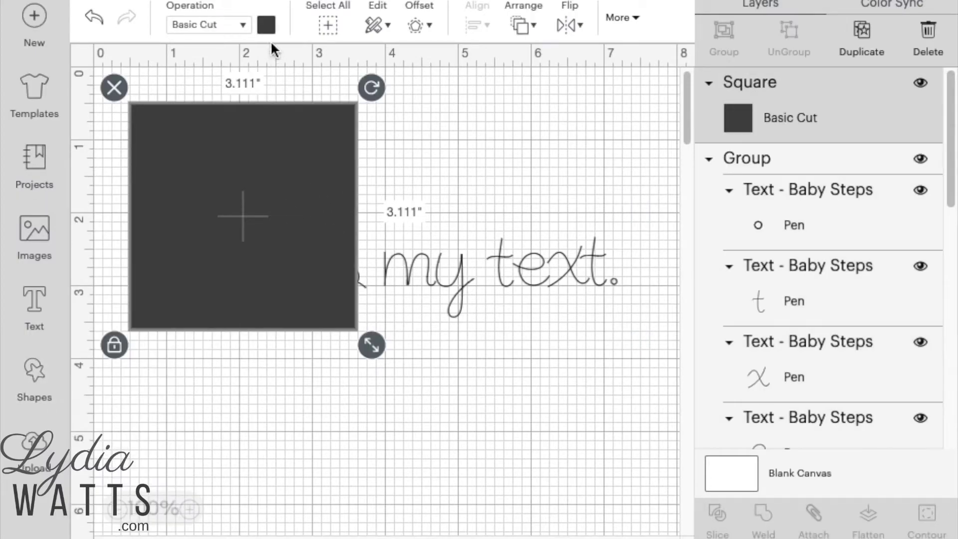
pyautogui.click(266, 24)
pyautogui.click(419, 168)
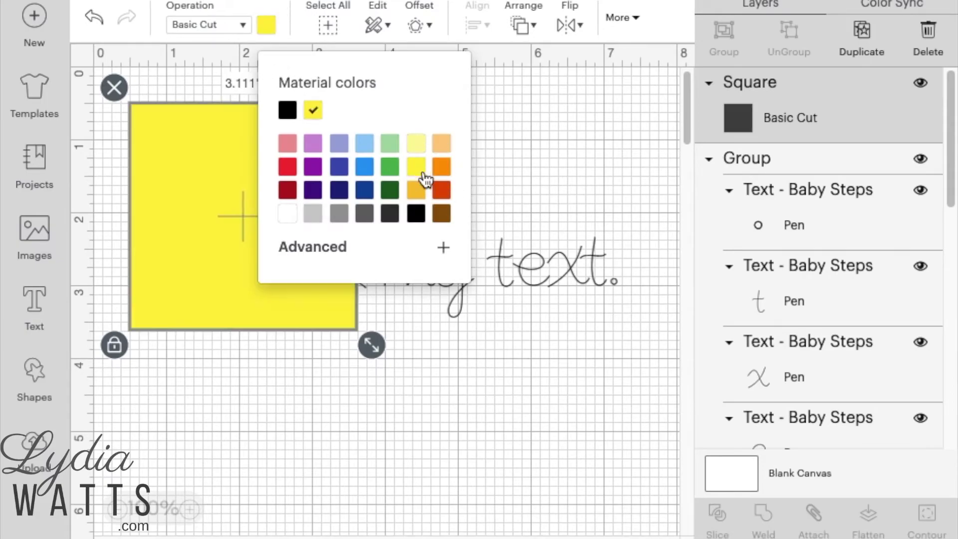
pyautogui.click(199, 265)
pyautogui.moveTo(200, 265); pyautogui.dragTo(207, 349)
pyautogui.click(144, 425)
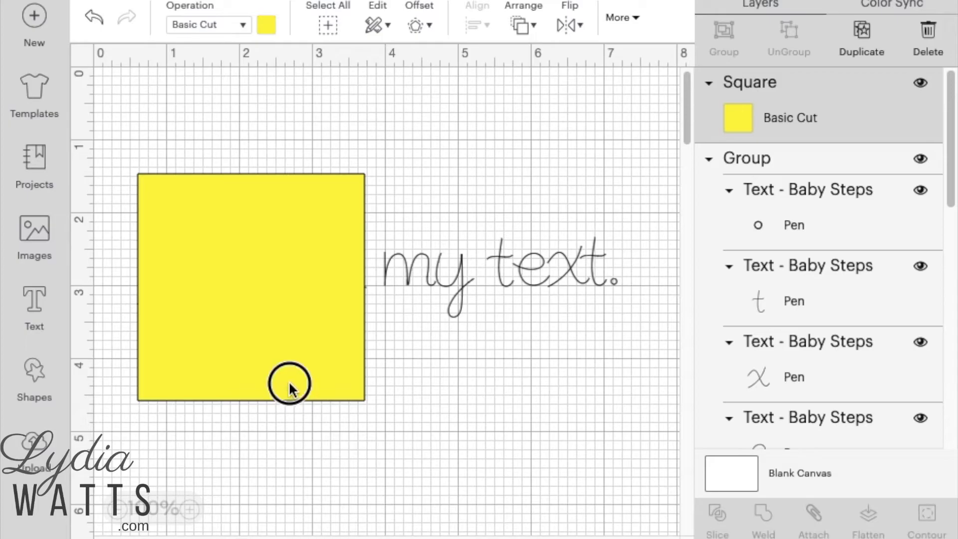
# Step: Stretch the square to a 6.708"-wide rectangle, send it to back, and place the text on it
pyautogui.click(266, 346)
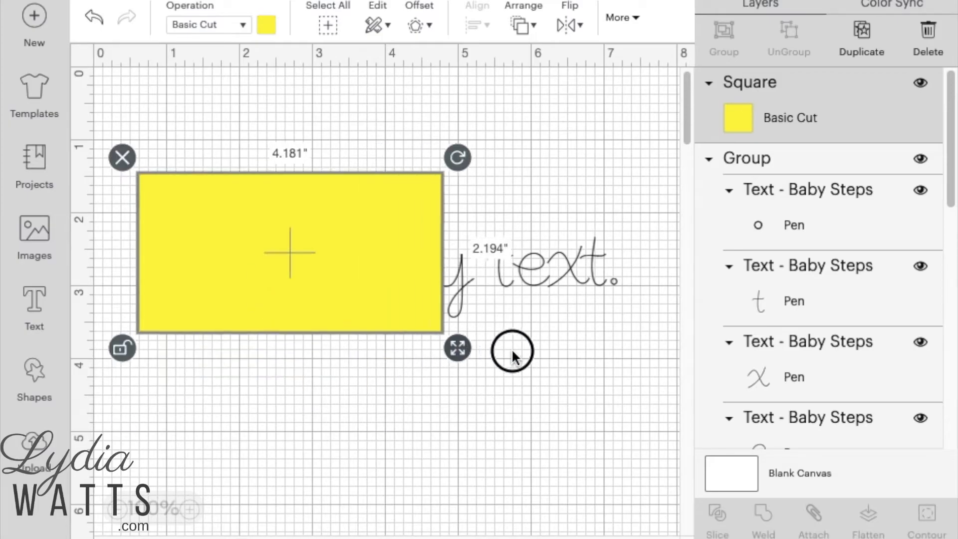
pyautogui.moveTo(513, 355); pyautogui.dragTo(642, 342)
pyautogui.click(118, 344)
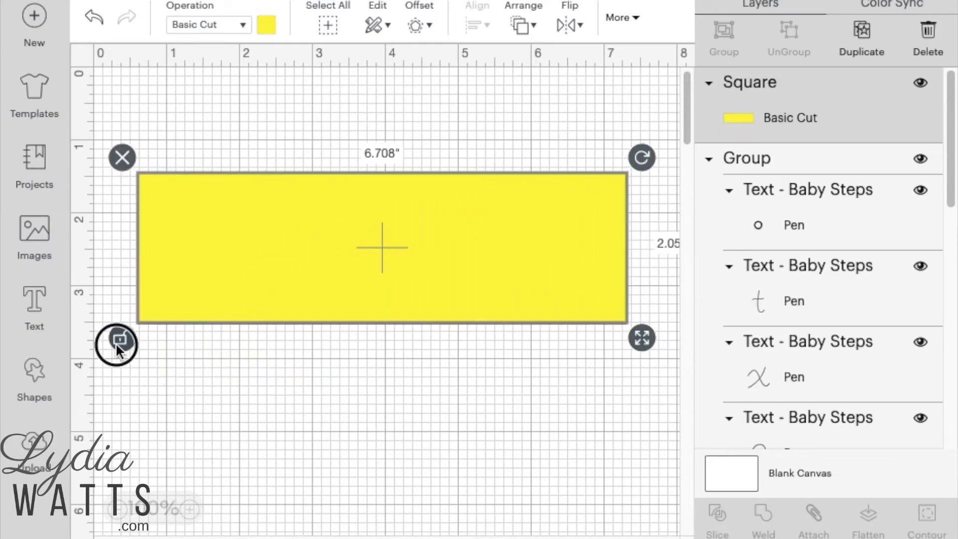
pyautogui.moveTo(271, 299); pyautogui.dragTo(273, 316)
pyautogui.rightClick(275, 318)
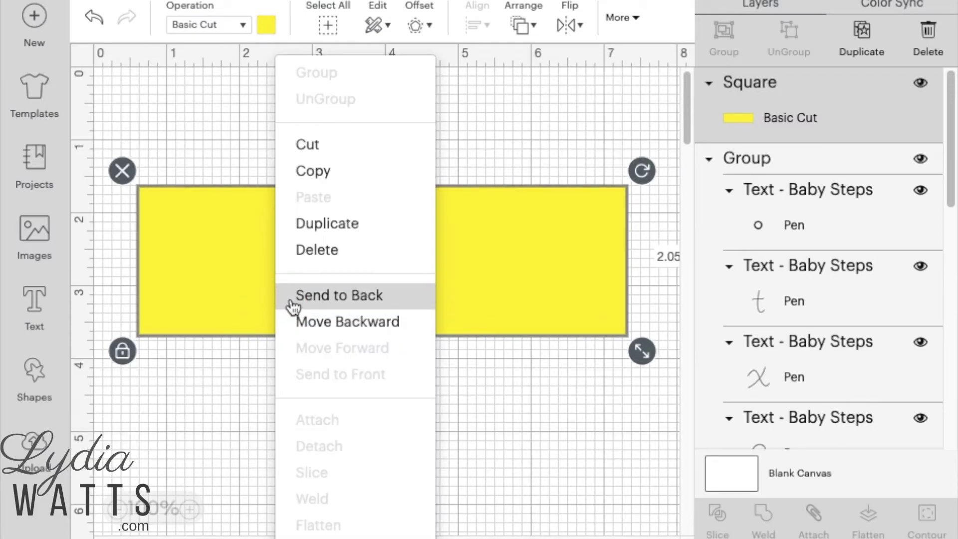
pyautogui.click(293, 307)
pyautogui.moveTo(250, 312); pyautogui.dragTo(238, 316)
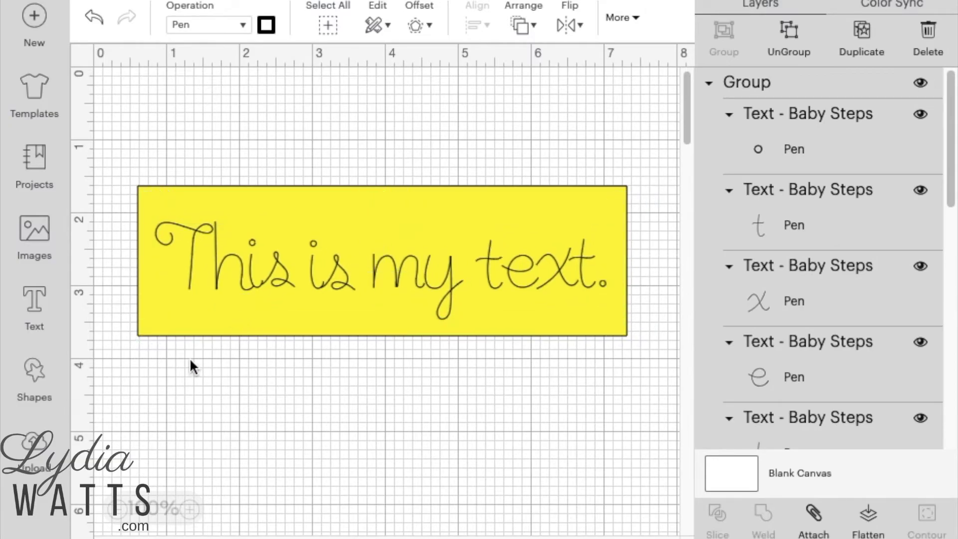
# Step: Select the text and yellow rectangle together, align them to centre, and attach them
pyautogui.click(171, 337)
pyautogui.click(142, 329)
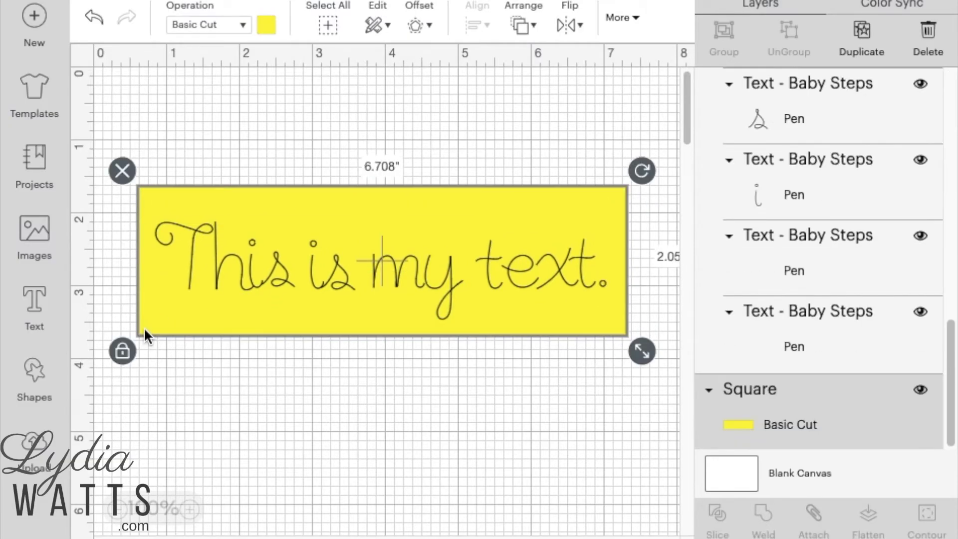
pyautogui.click(275, 299)
pyautogui.click(276, 374)
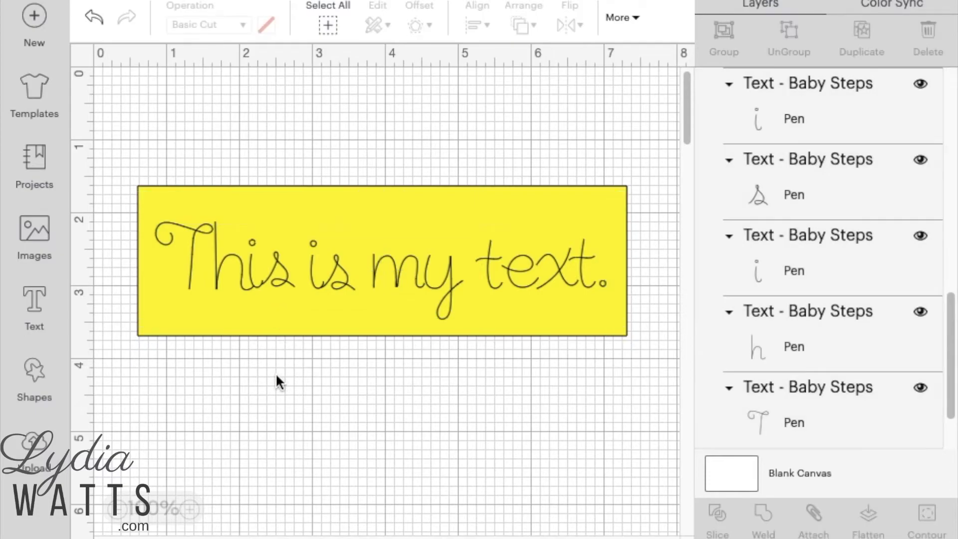
pyautogui.moveTo(114, 141); pyautogui.dragTo(648, 386)
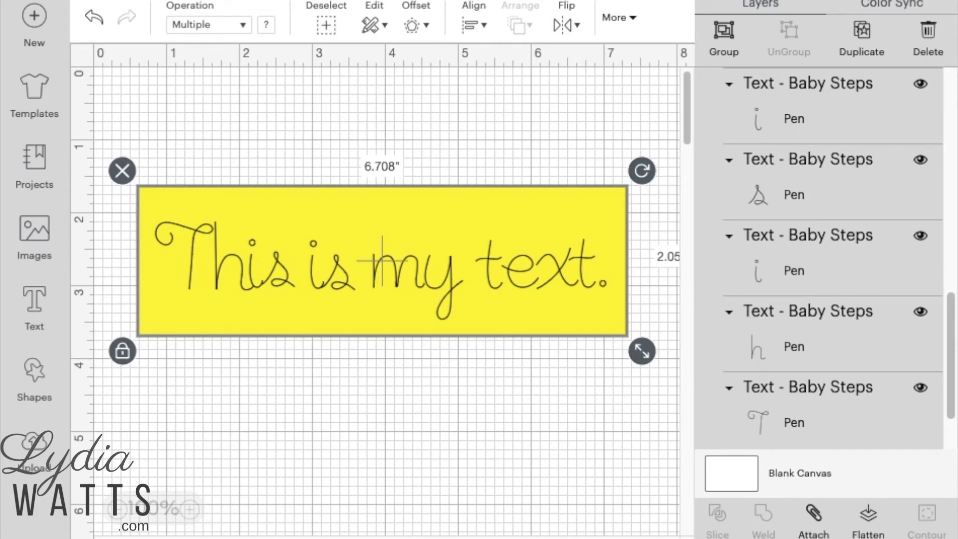
pyautogui.click(619, 22)
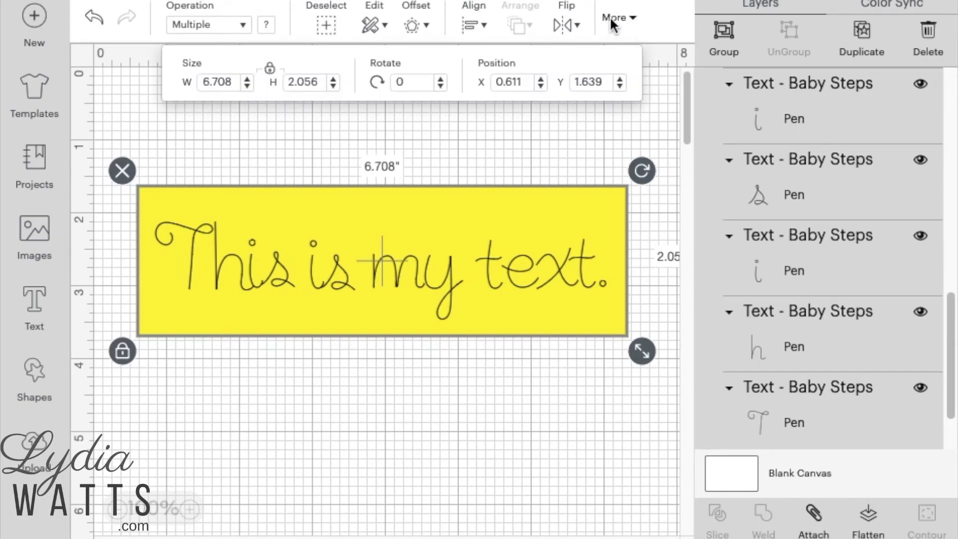
pyautogui.click(477, 23)
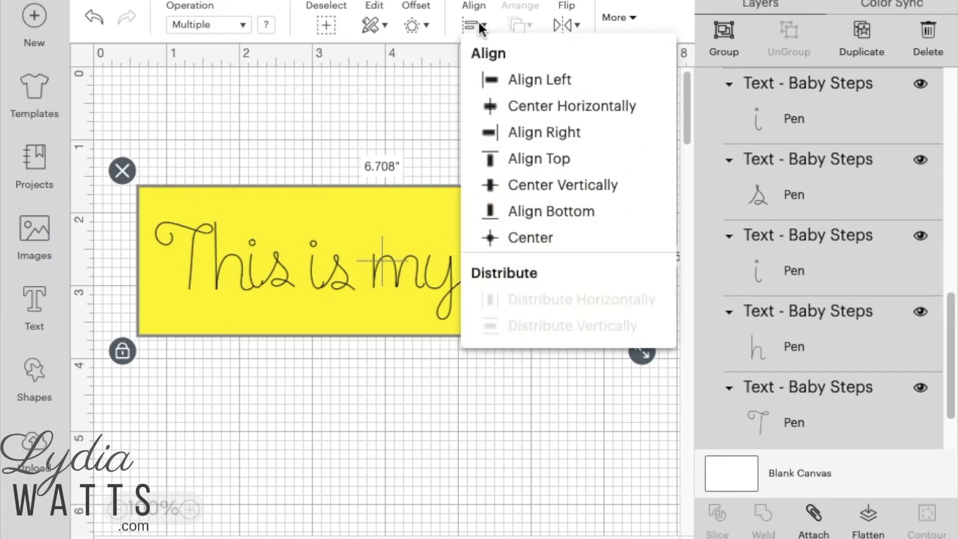
pyautogui.click(521, 241)
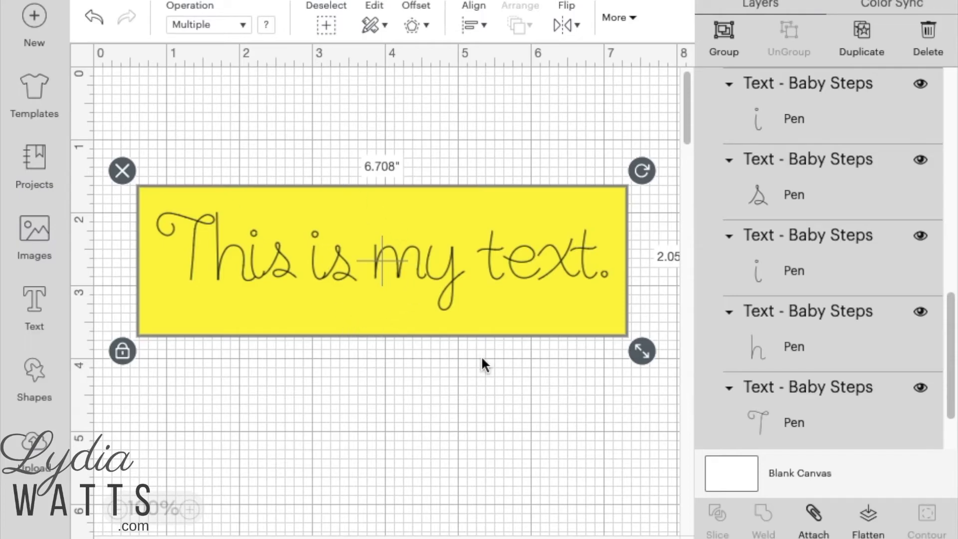
pyautogui.click(808, 521)
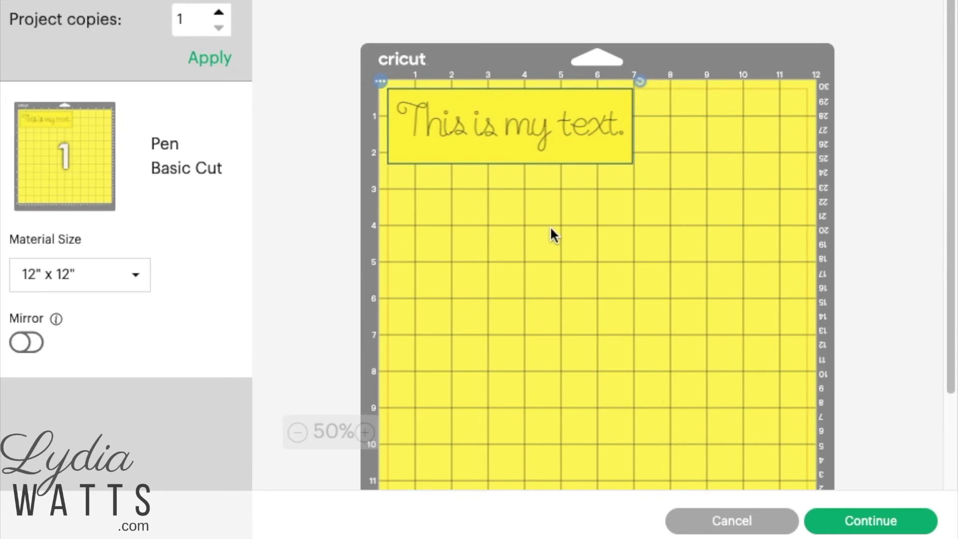
# Step: Continue from the 12" x 12" mat preview to machine setup
pyautogui.click(854, 519)
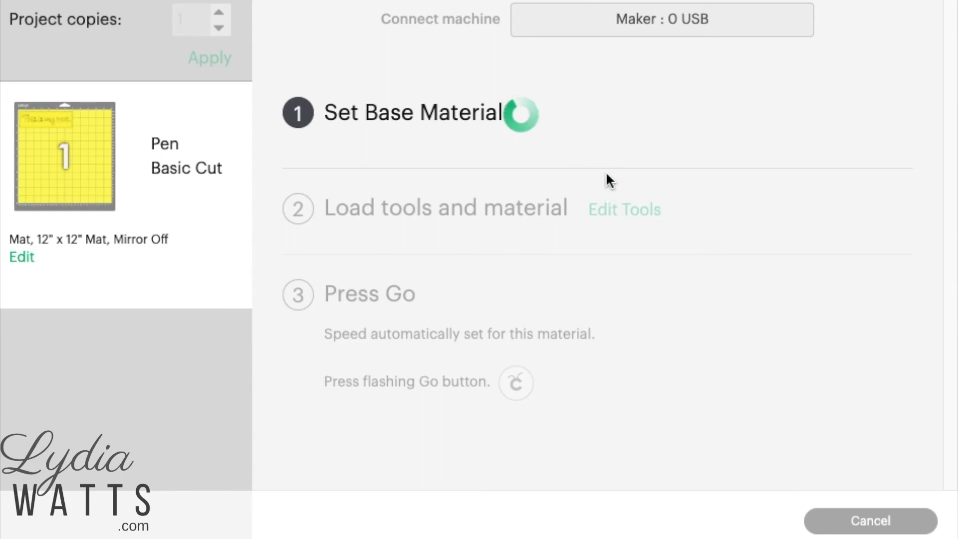
# Step: Choose Medium Cardstock – 80 lb (216 gsm) as the base material and scroll to tool loading
pyautogui.click(344, 248)
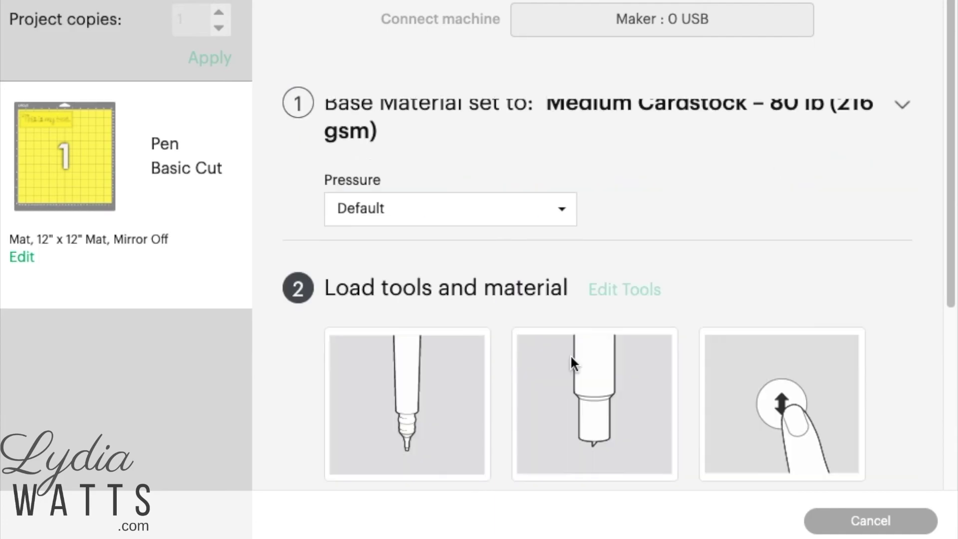
pyautogui.scroll(-4, 562, 355)
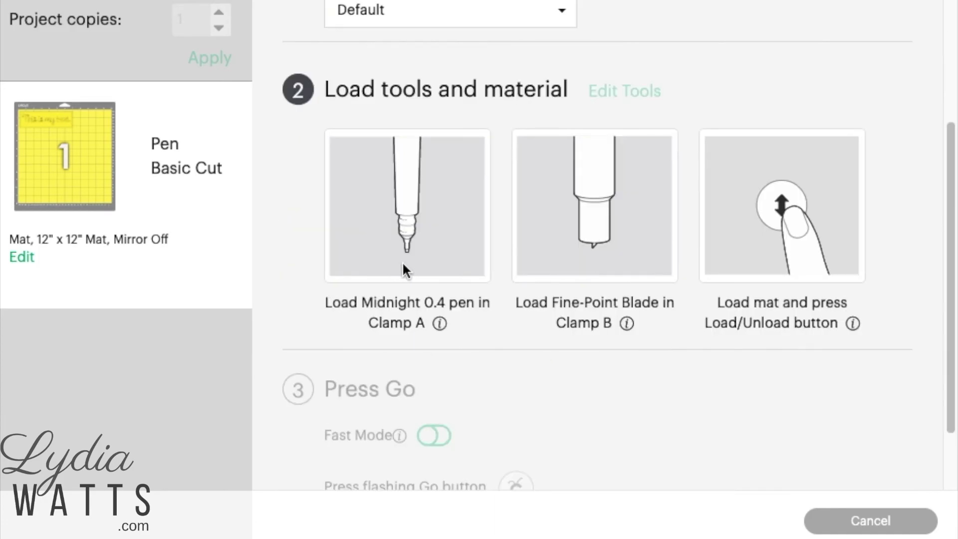